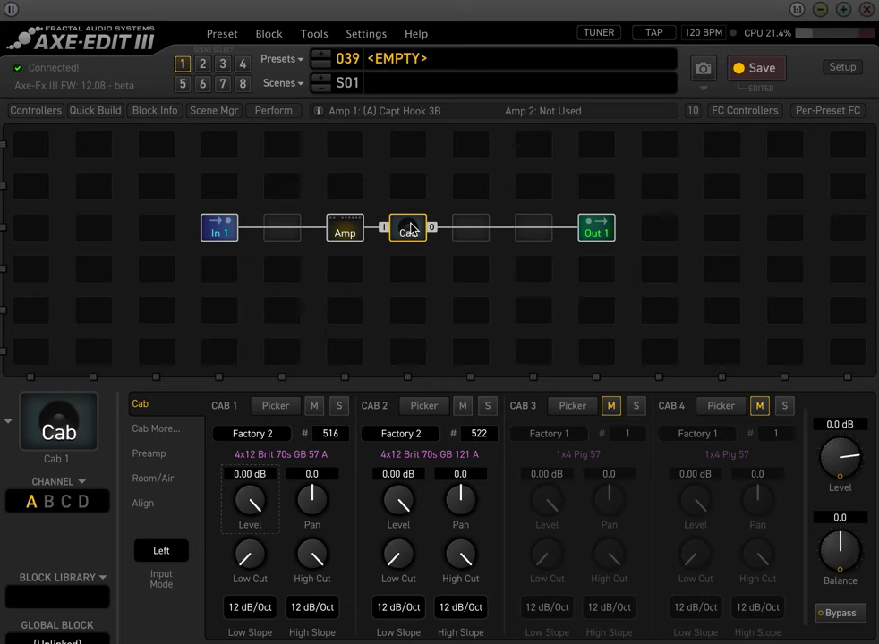
View the Amp and Cab blocks, then select the empty grid slot following the Cab
click(346, 235)
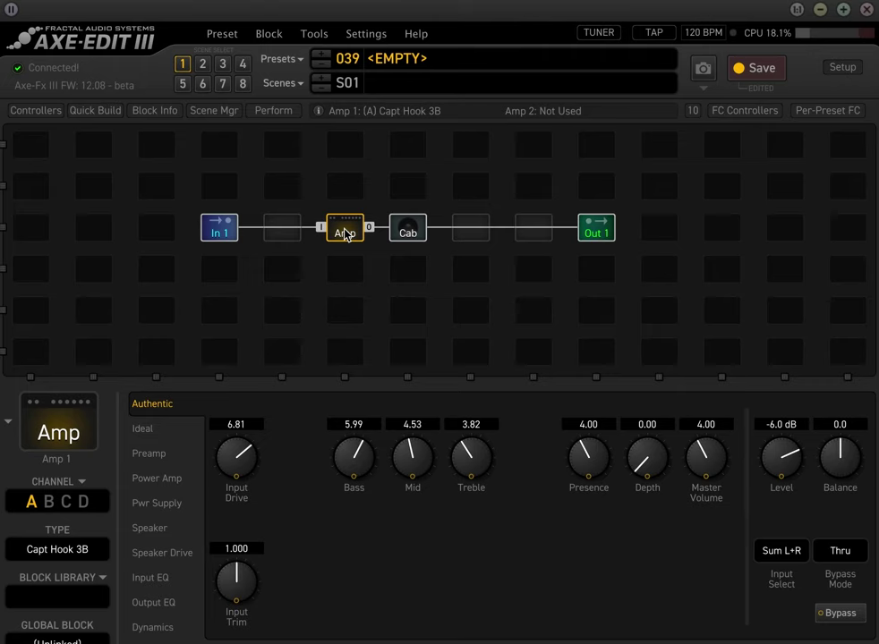
click(410, 231)
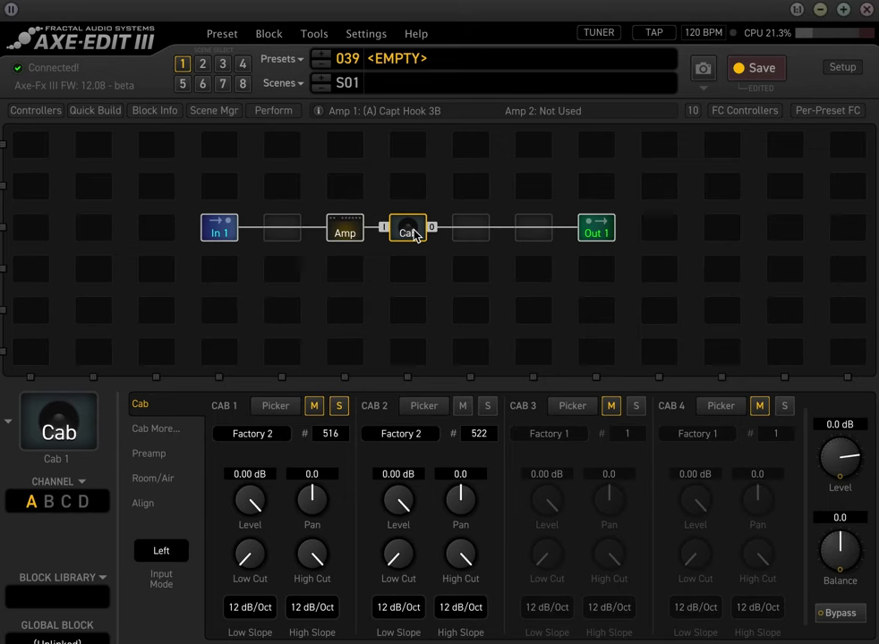
click(474, 229)
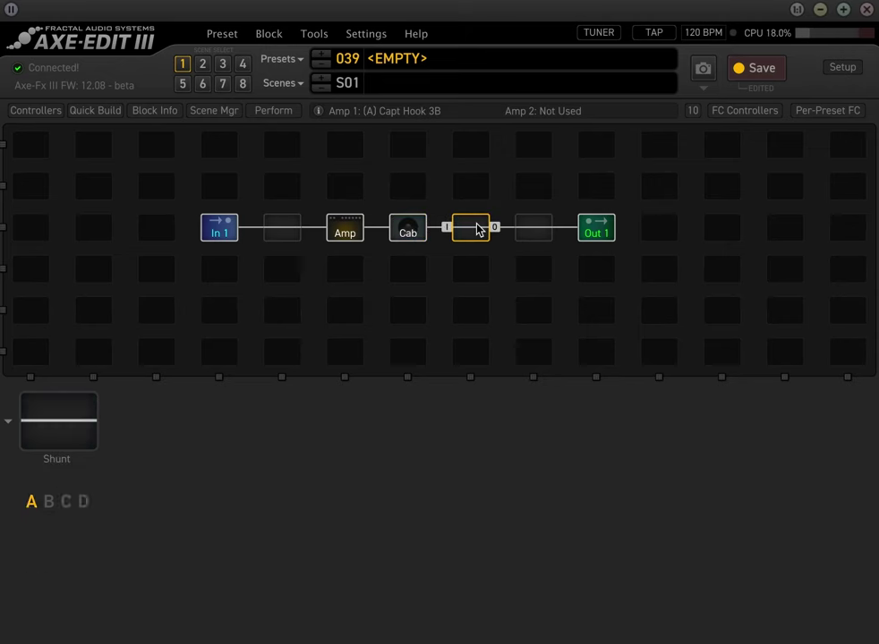
Insert a Pitch 1 block into the empty slot between In 1 and Amp
click(282, 230)
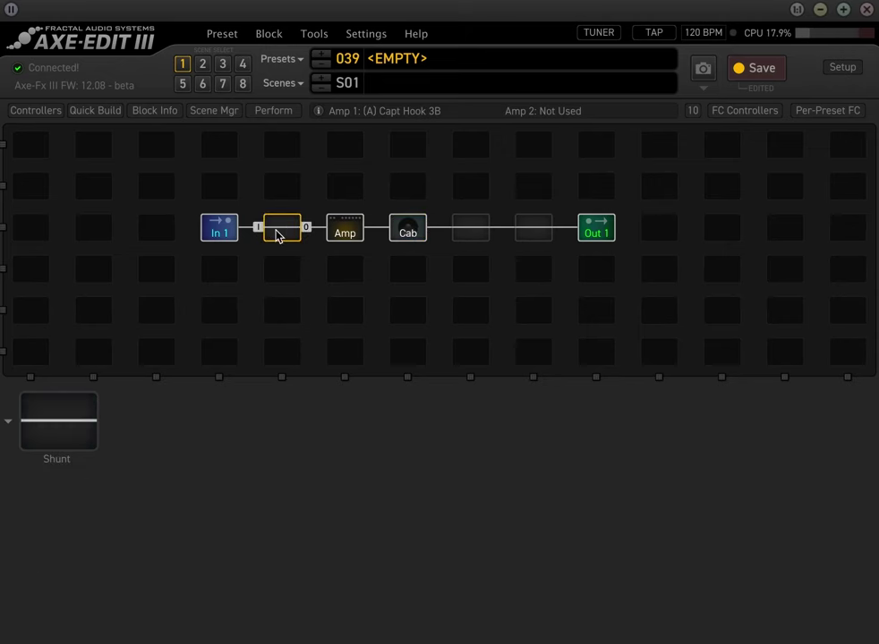
right_click(275, 233)
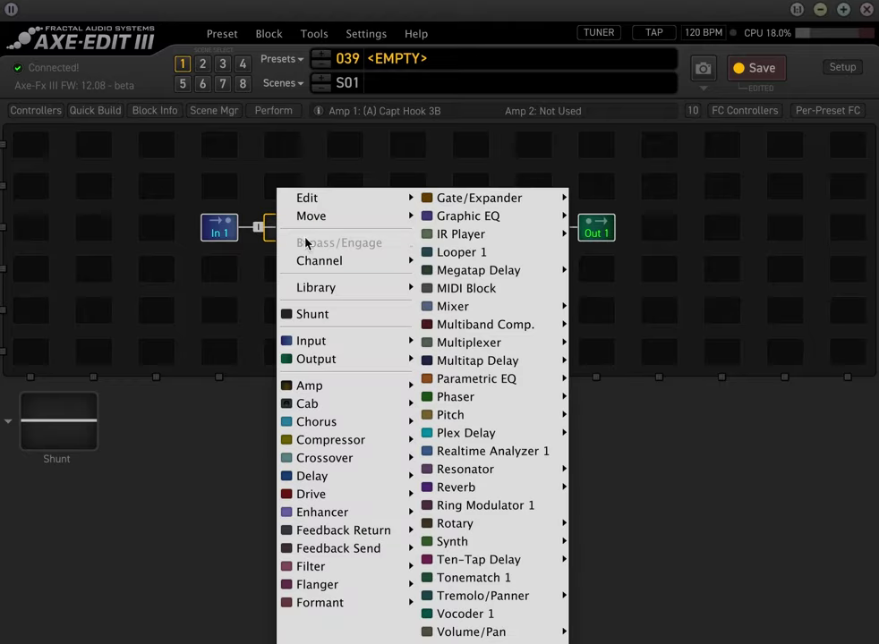
mouse_move(450, 414)
click(600, 398)
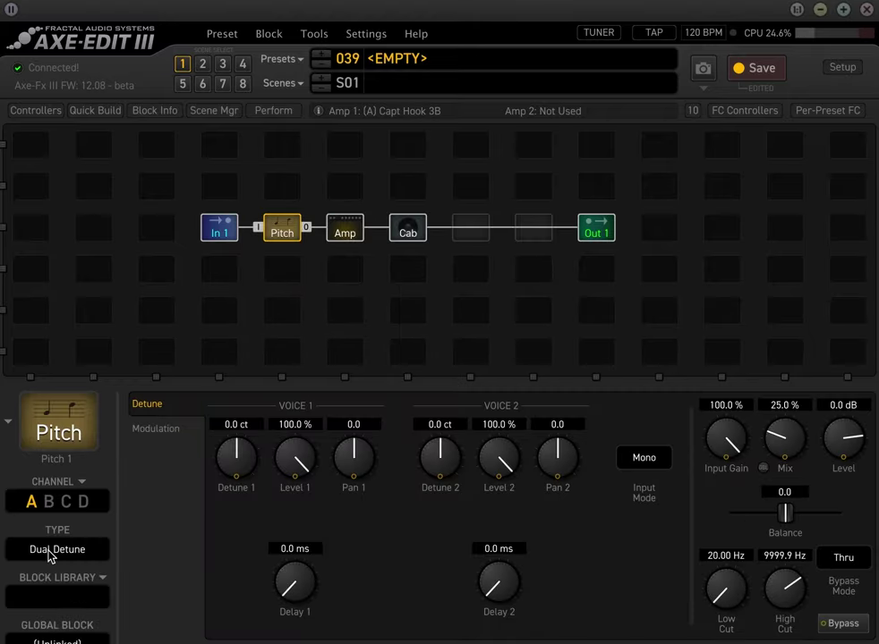
click(48, 551)
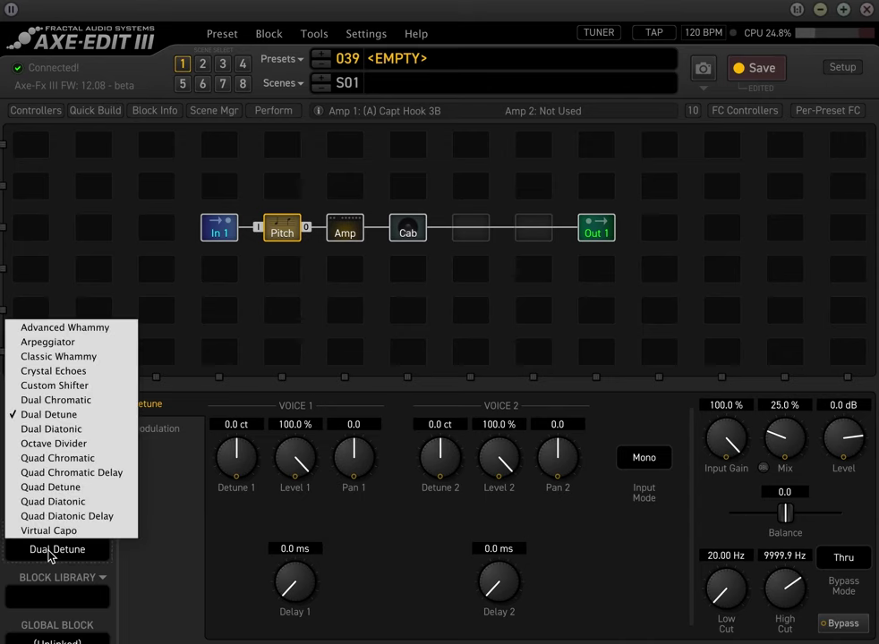
Choose Dual Diatonic as the Pitch block's type
click(92, 430)
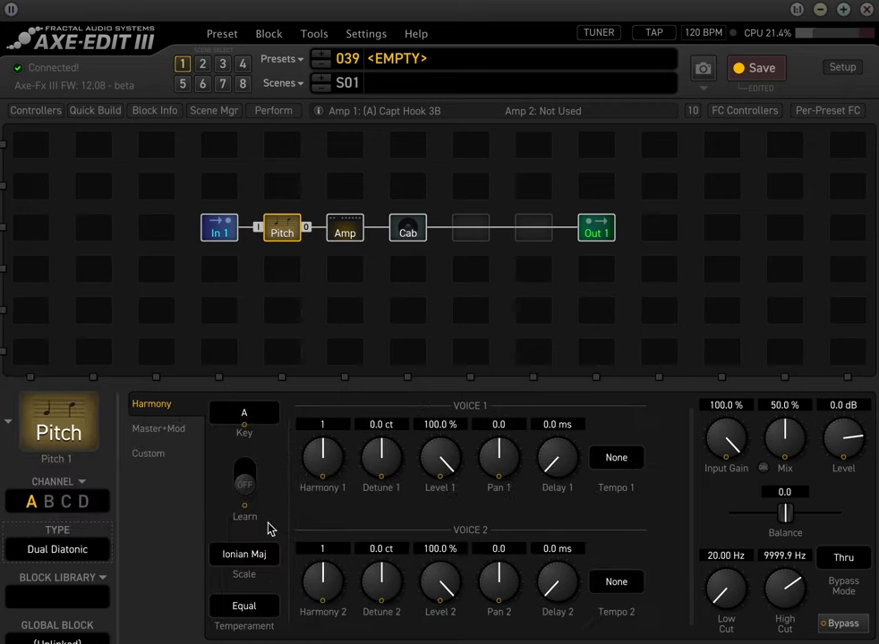
Change the Pitch block's harmony key from A to C
click(255, 418)
click(249, 475)
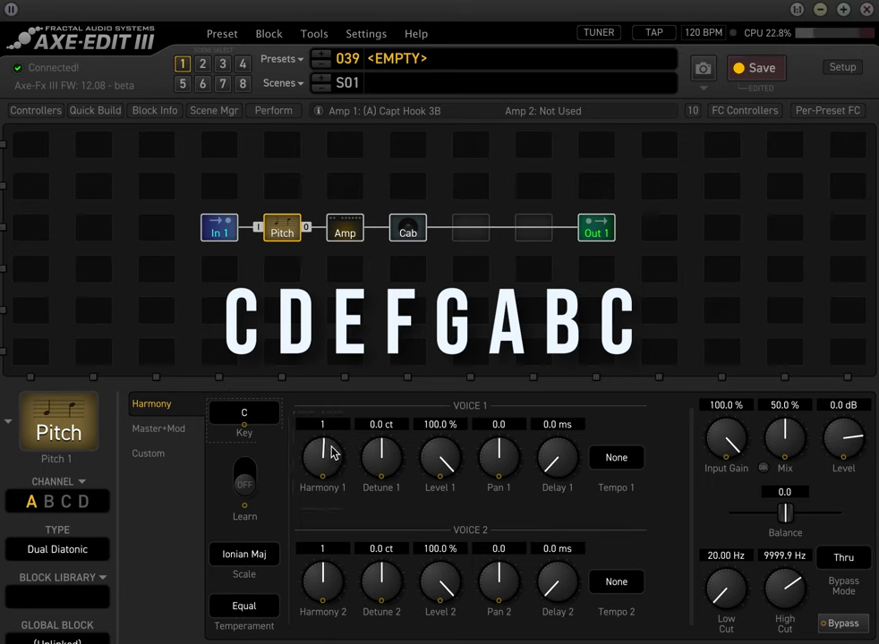
Drag the Harmony 1 knob, moving Voice 1's interval between 1 and 25 before reaching 19
drag(331, 448, 332, 444)
drag(336, 459, 333, 450)
mouse_move(326, 448)
mouse_down()
mouse_move(327, 461)
mouse_move(327, 449)
mouse_up()
drag(327, 443, 356, 234)
drag(305, 457, 324, 521)
Scroll the Harmony 1 knob down until Voice 1's interval reads -8
scroll(329, 472, down, 2)
scroll(329, 474, up, 1)
scroll(331, 456, up, 3)
scroll(331, 456, down, 3)
scroll(327, 462, down, 1)
scroll(324, 465, down, 1)
scroll(324, 465, down, 1)
scroll(322, 467, down, 1)
scroll(322, 471, down, 1)
scroll(323, 470, down, 1)
Type Harmony 1 values 8, then -25, finally setting Voice 1's interval to 1
click(324, 425)
text(8)
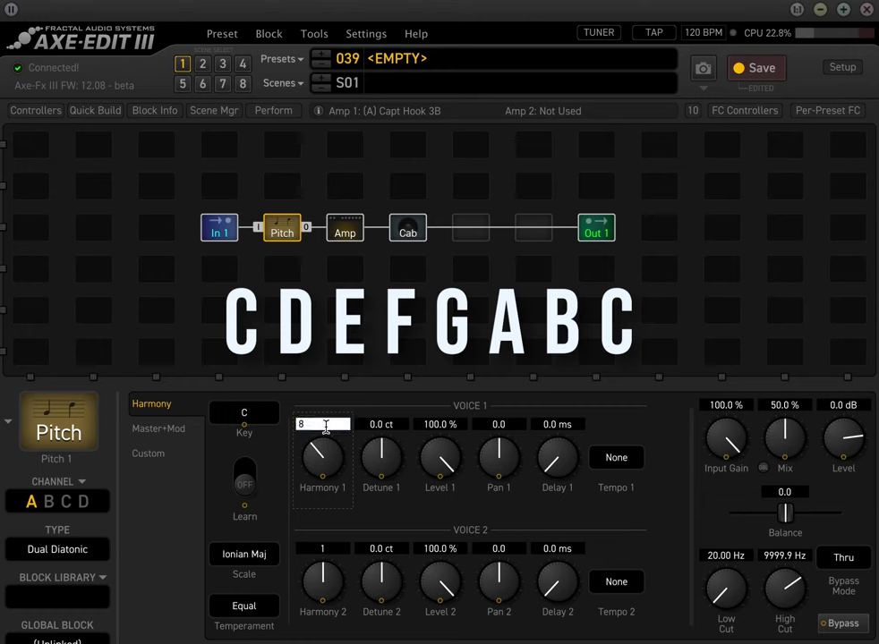
key(Return)
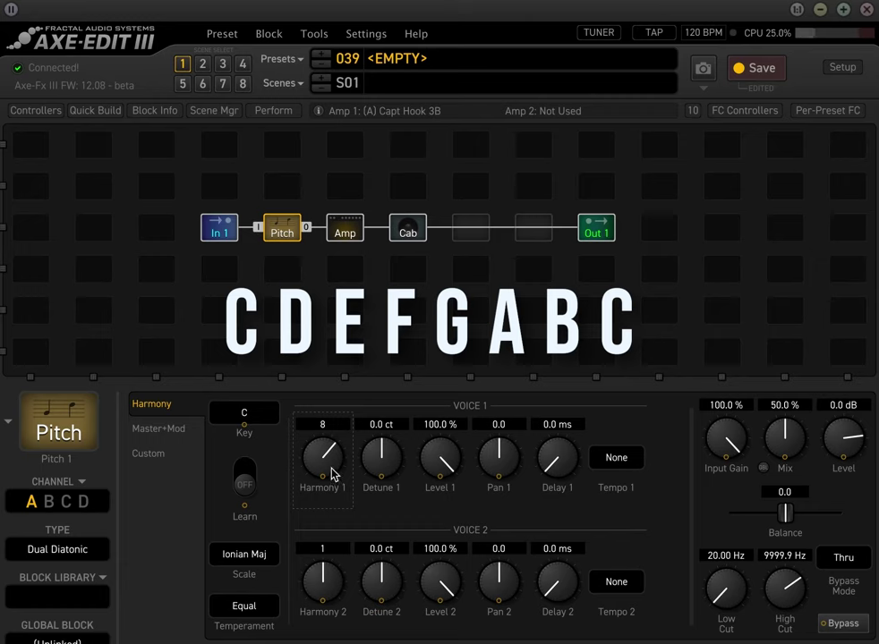
double_click(324, 424)
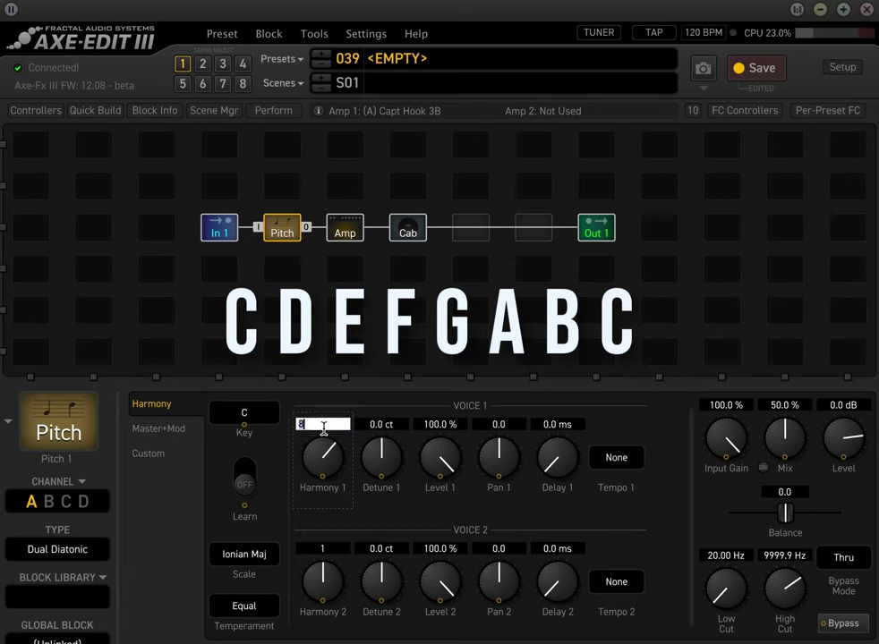
text(-25)
key(Return)
double_click(324, 426)
text(1)
key(Return)
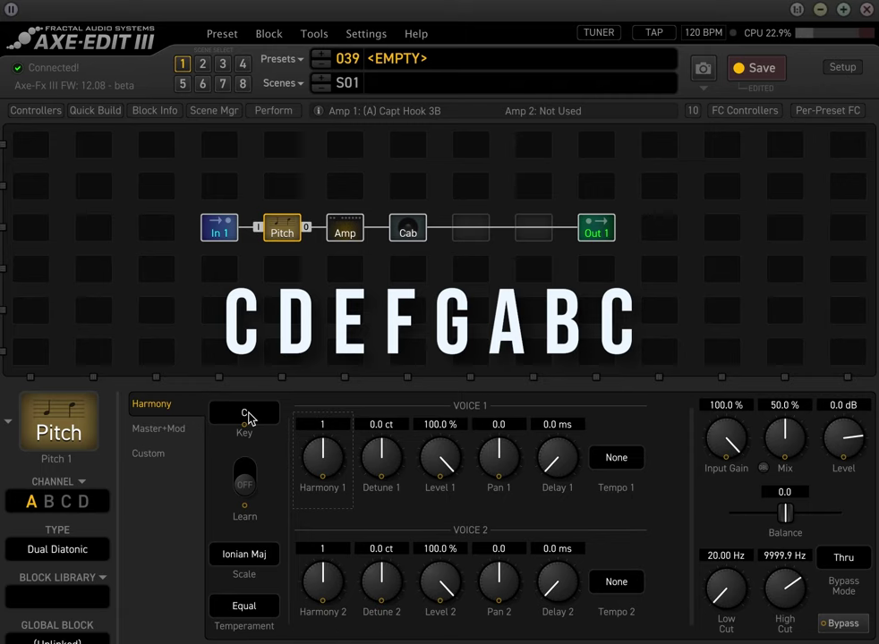
Change the Pitch block's harmony key from C to G
click(245, 414)
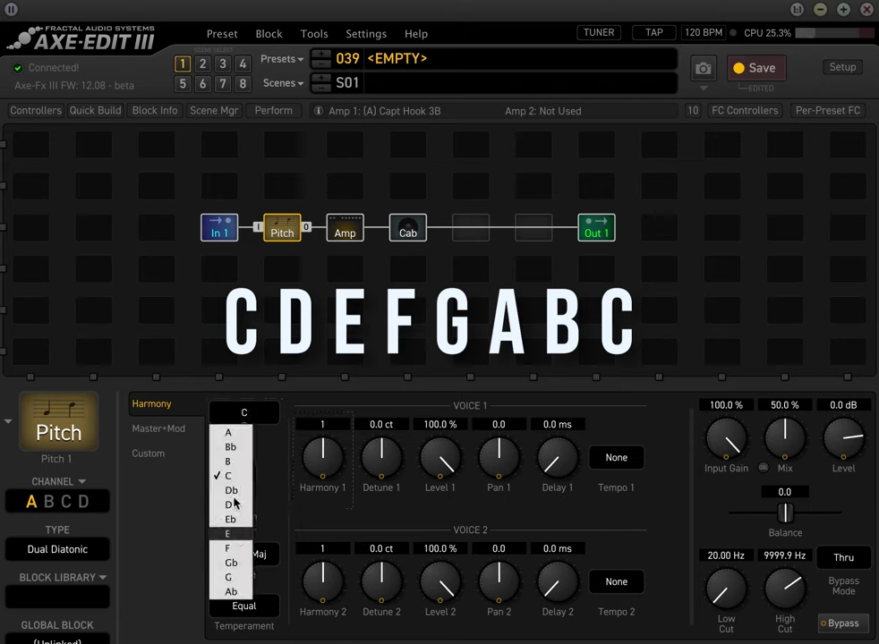
click(247, 579)
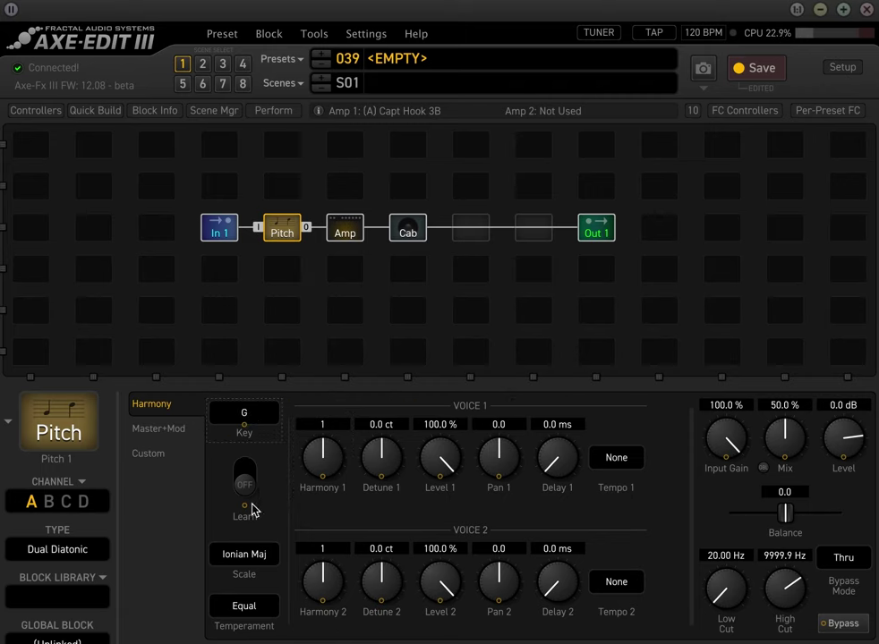
click(250, 560)
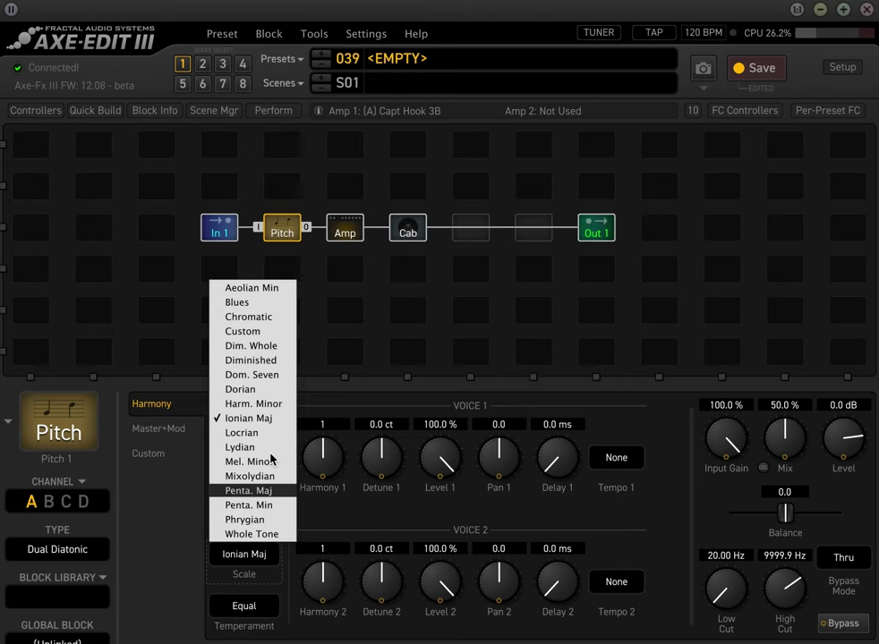
Set the scale to Aeolian Min, so the harmony key now reads E
click(166, 510)
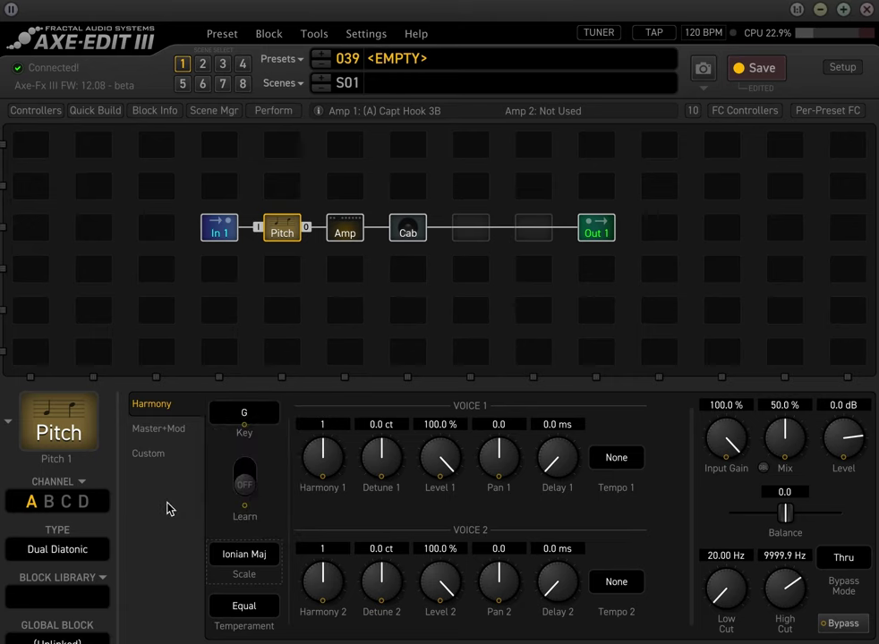
click(243, 413)
click(232, 538)
click(253, 556)
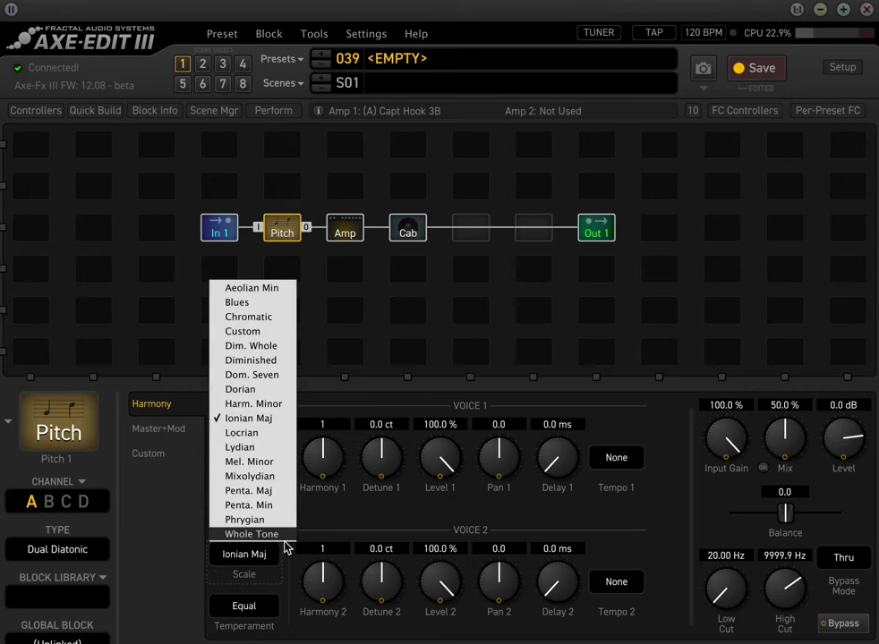
click(273, 288)
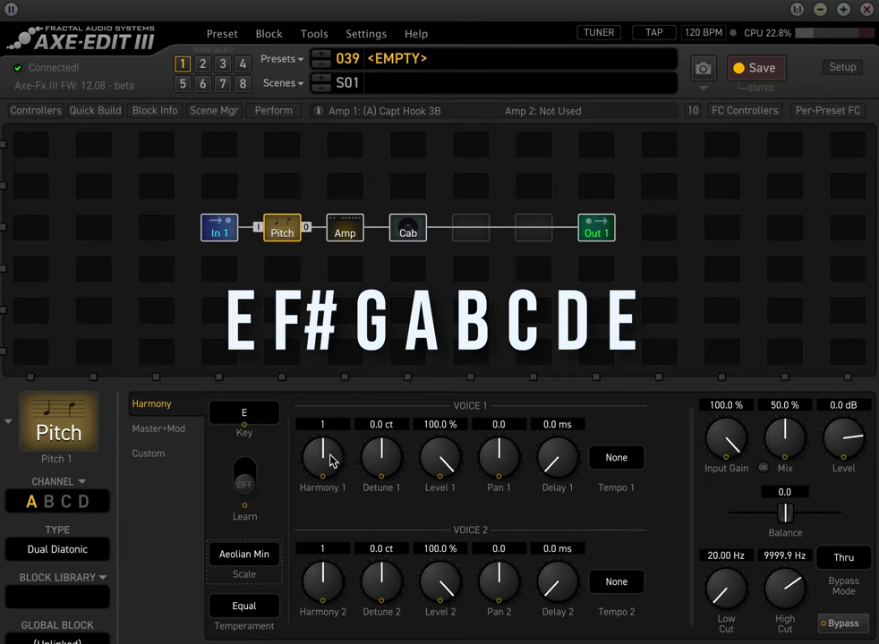
Drag the Harmony 1 knob up, briefly reaching 5 before Voice 1 settles at 3
drag(330, 459, 334, 447)
mouse_move(339, 433)
mouse_down()
mouse_move(317, 427)
mouse_move(337, 471)
mouse_move(332, 445)
mouse_up()
Enter 3 as Voice 1's Harmony 1 interval for a 3rd harmony
click(327, 424)
text(3)
key(Return)
Set voice 1's Harmony interval to 3 and voice 2's to 5
double_click(326, 427)
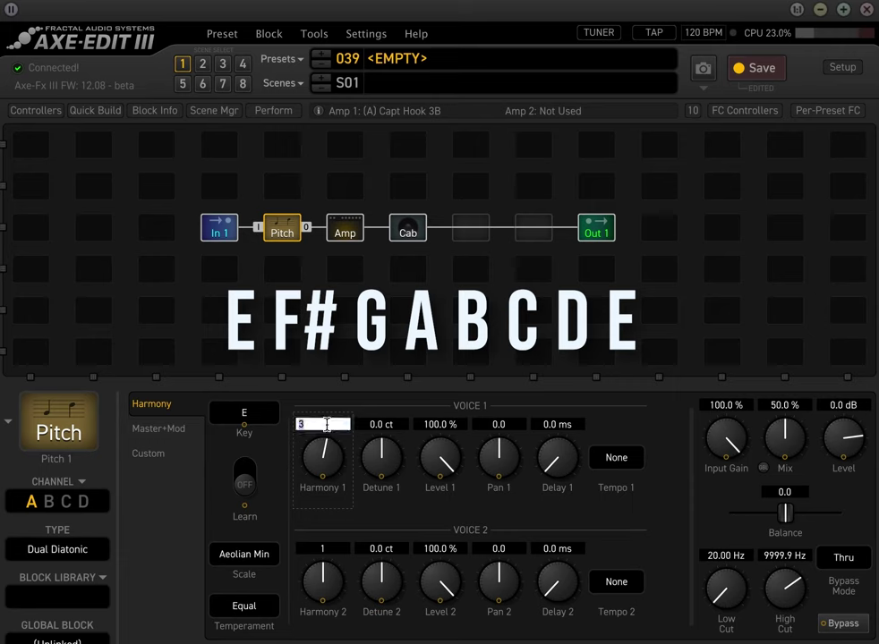
text(1)
key(Return)
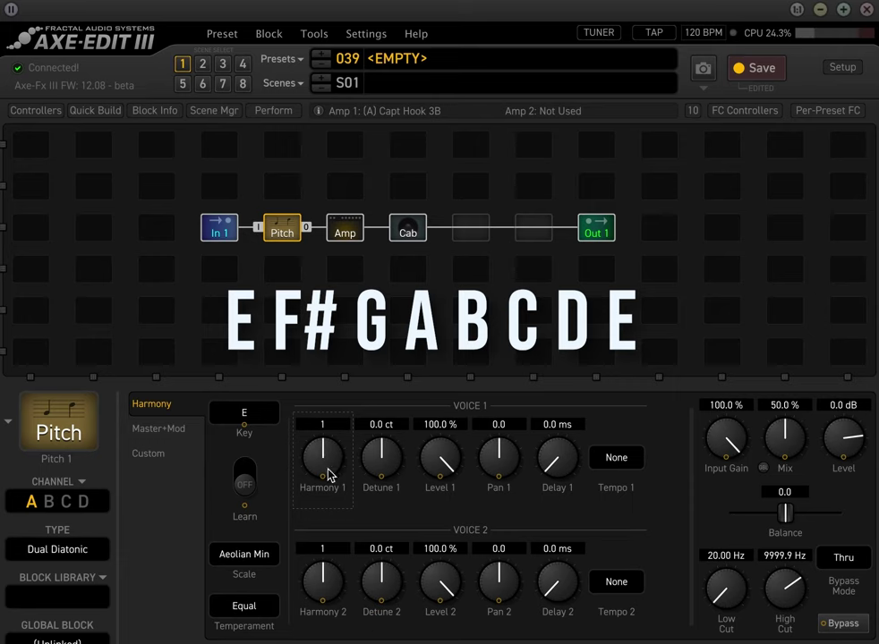
double_click(329, 425)
text(3)
key(Return)
double_click(333, 550)
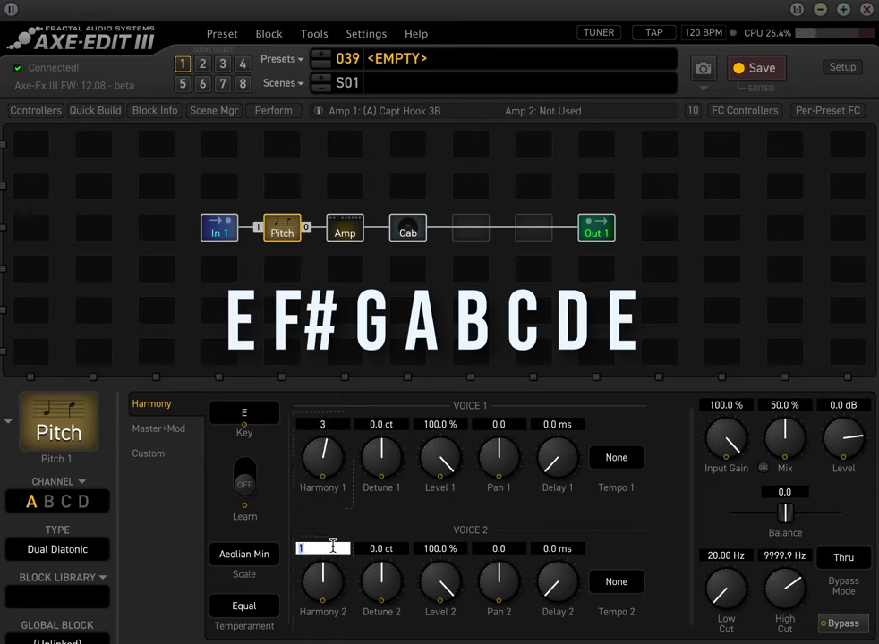
text(5)
key(Return)
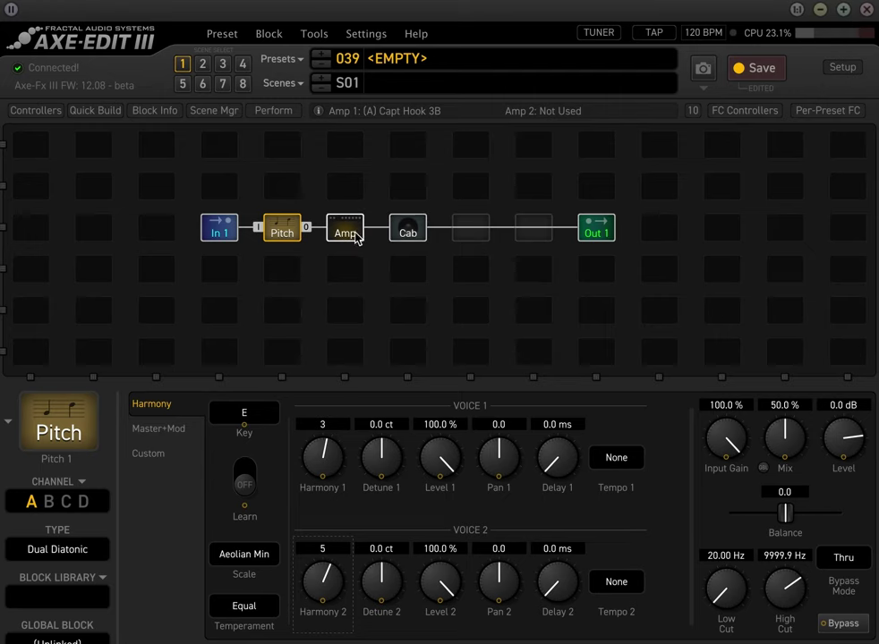
Drag the Pitch block into the slot right of Cab, then pan voice 1 to -100 and voice 2 to 100
drag(285, 229, 483, 238)
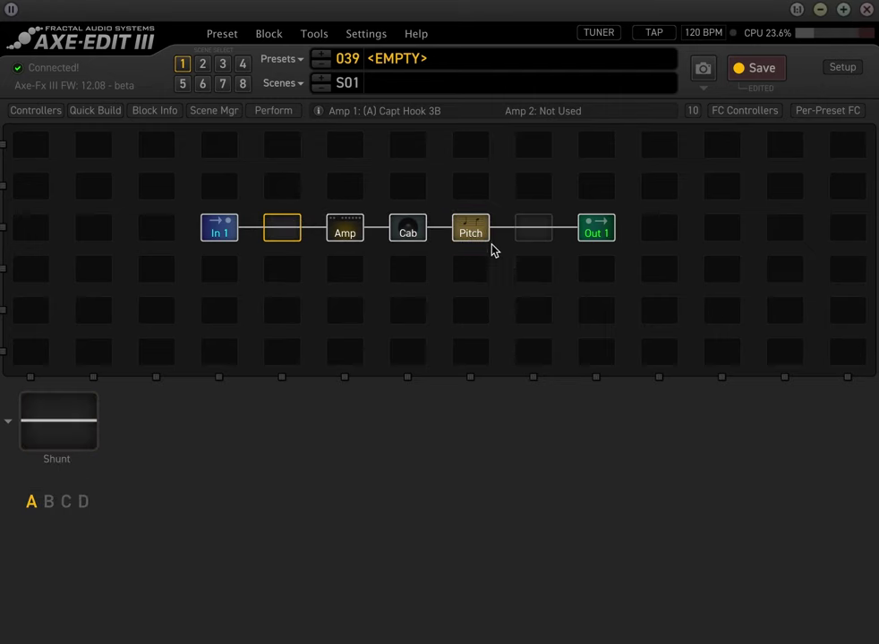
click(490, 263)
click(471, 239)
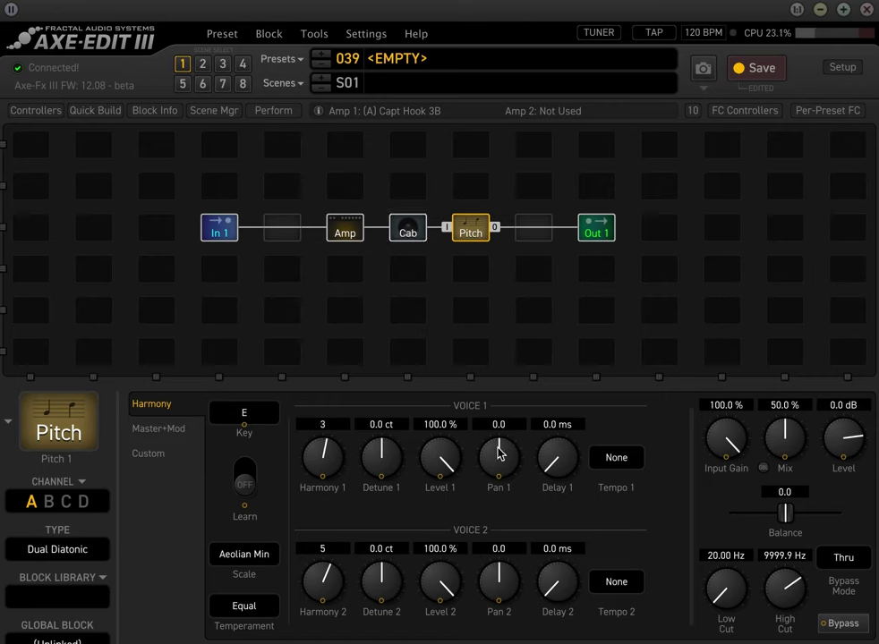
drag(501, 450, 525, 614)
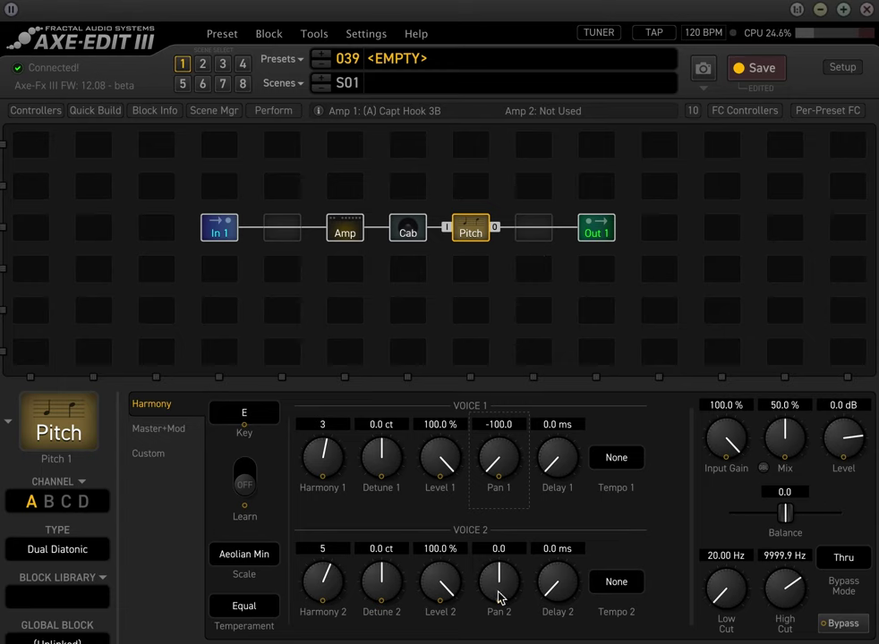
drag(499, 598, 464, 237)
ctrl+click(471, 230)
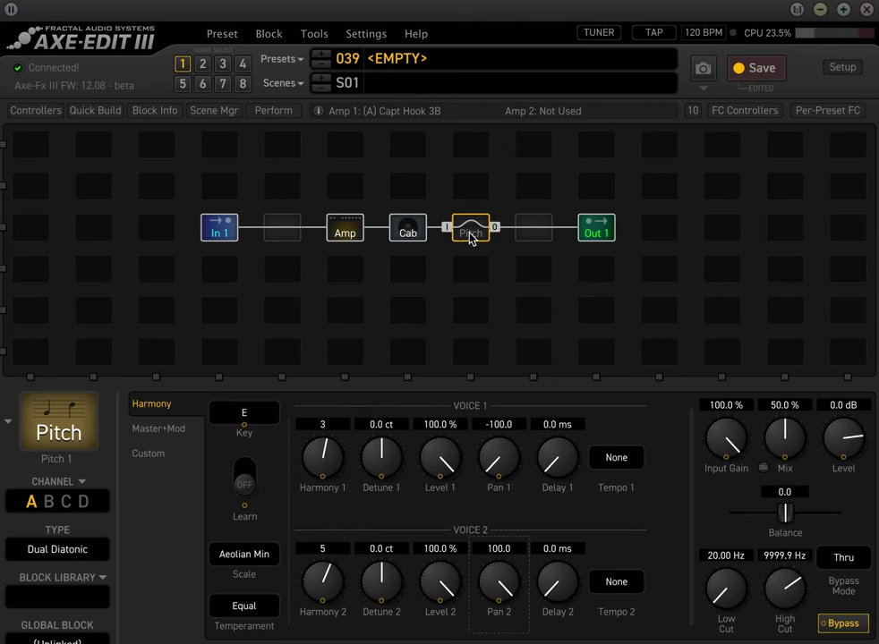
ctrl+click(472, 234)
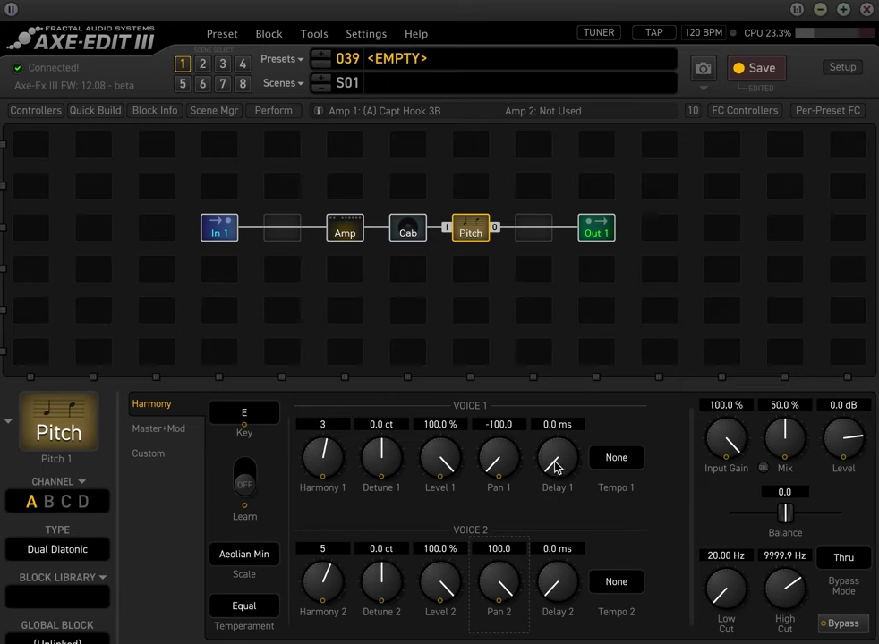
Enter 375 ms for Delay 1 and 500 ms for Delay 2, correcting a mistyped 357
scroll(555, 464, up, 5)
scroll(554, 465, down, 5)
double_click(557, 425)
key(BackSpace)
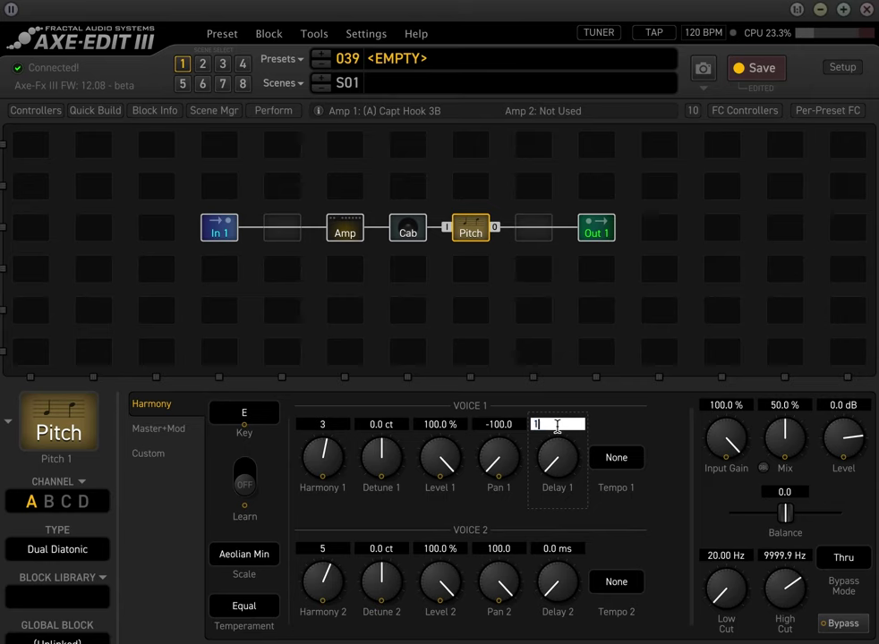
text(357)
key(Return)
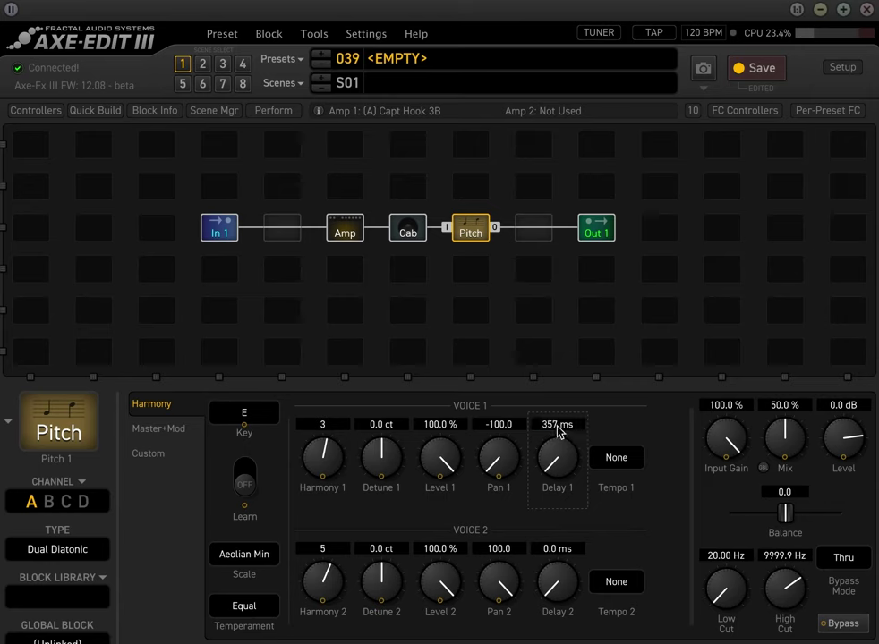
double_click(552, 425)
text(375)
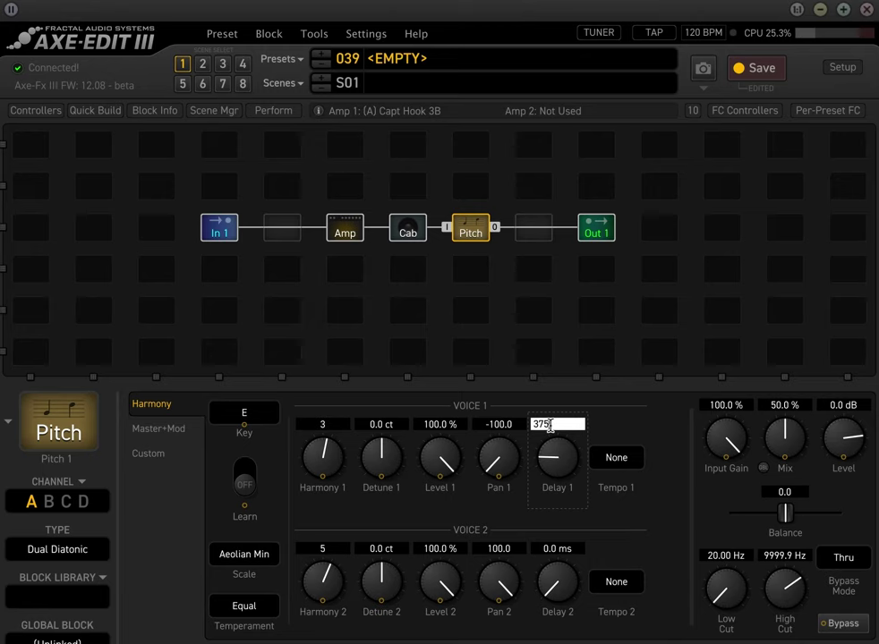
key(Return)
double_click(556, 548)
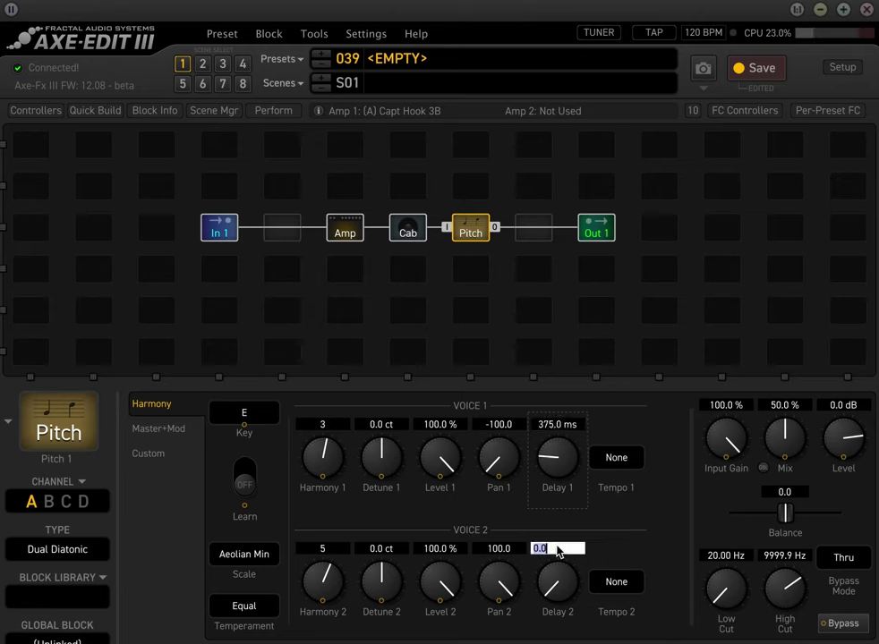
text(500)
key(Return)
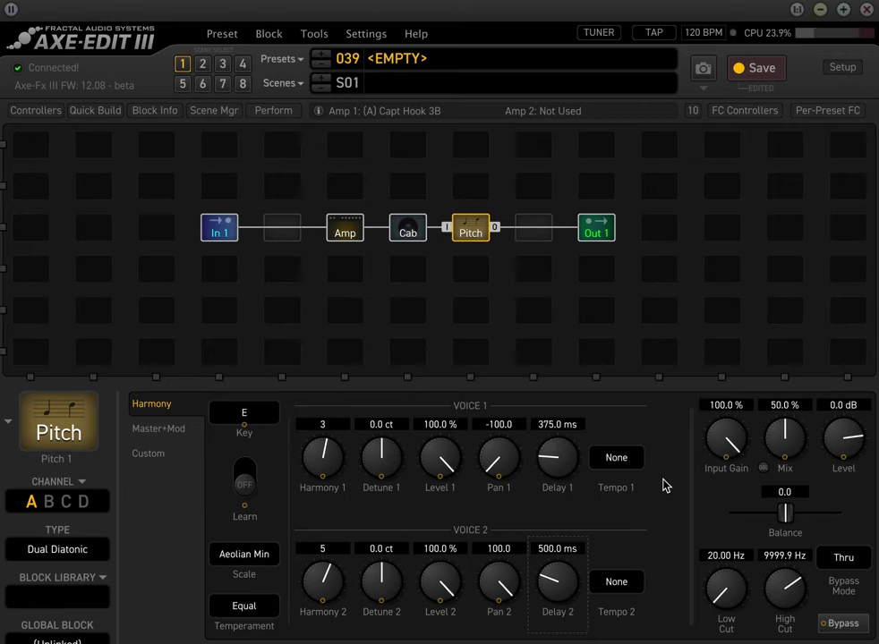
Enter 0 in both the Pan 1 and Pan 2 value boxes, replacing a mistyped 100 for Pan 1
click(480, 426)
text(100)
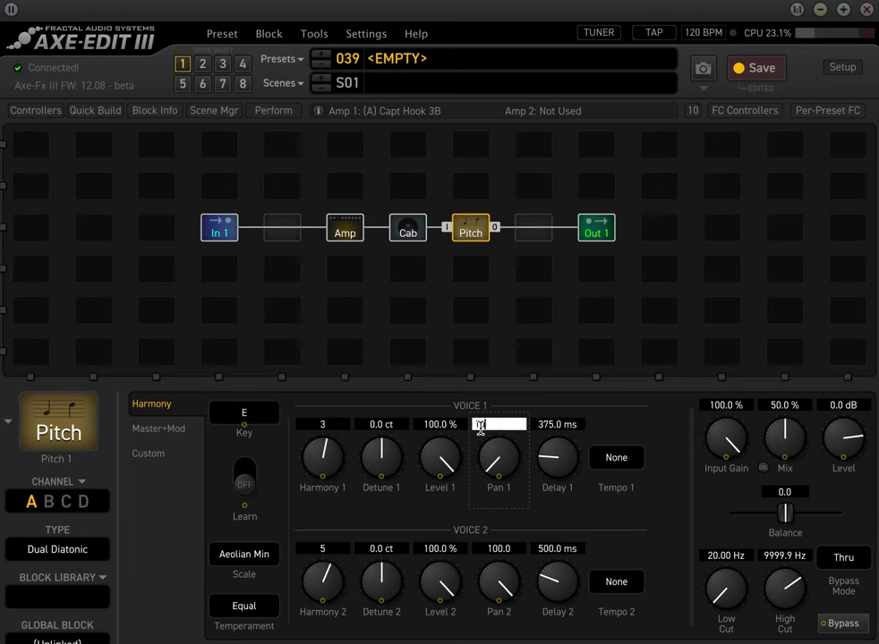
key(Return)
click(494, 426)
text(0)
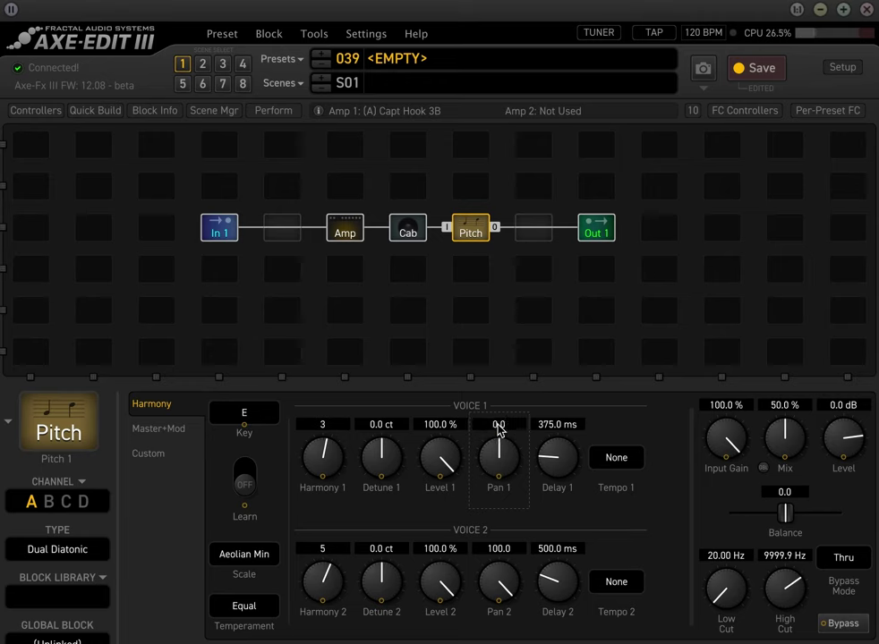
key(Return)
click(498, 548)
text(0)
key(Return)
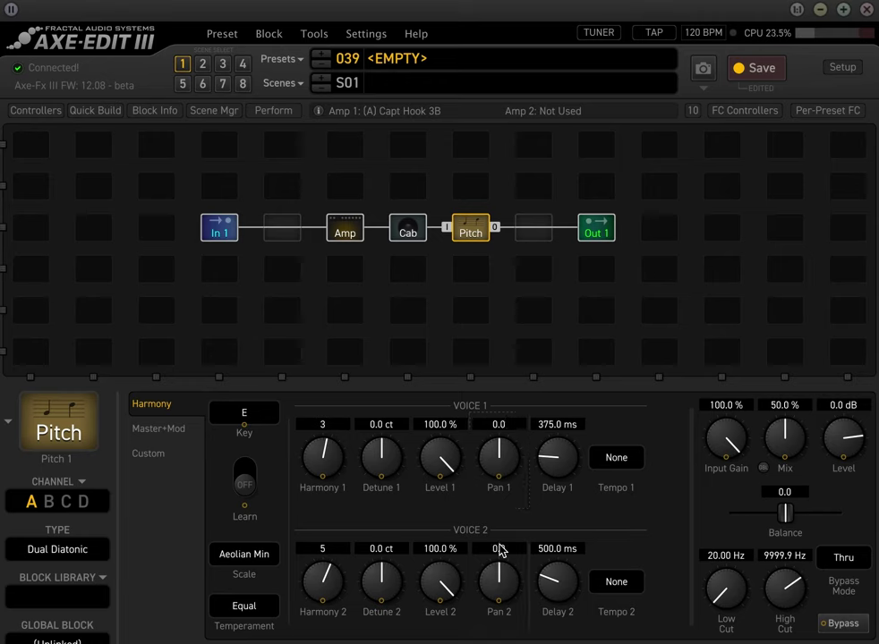